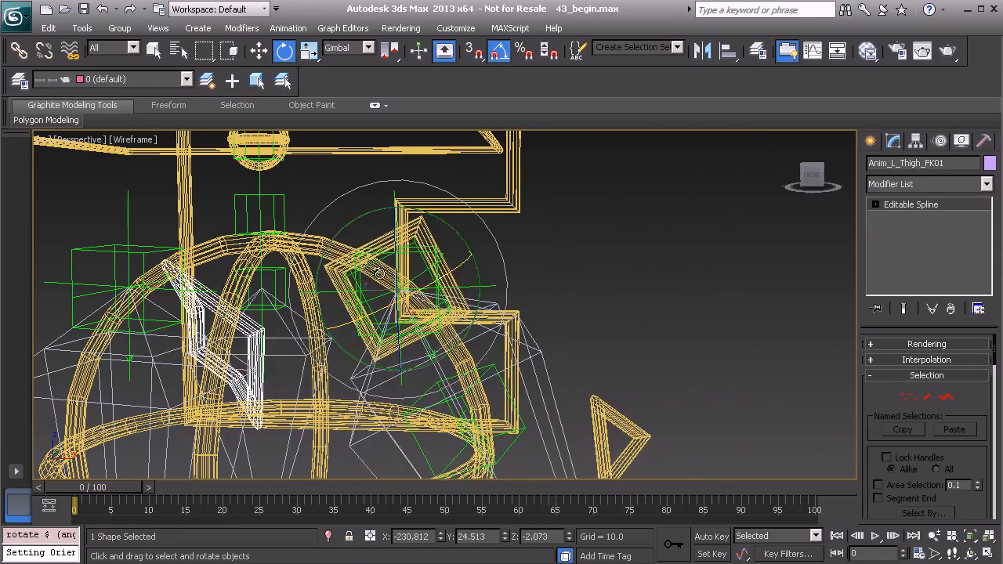
Rotate the left thigh FK control about different axes to test how the thigh twist behaves
middle_click_drag(504, 341, 463, 263)
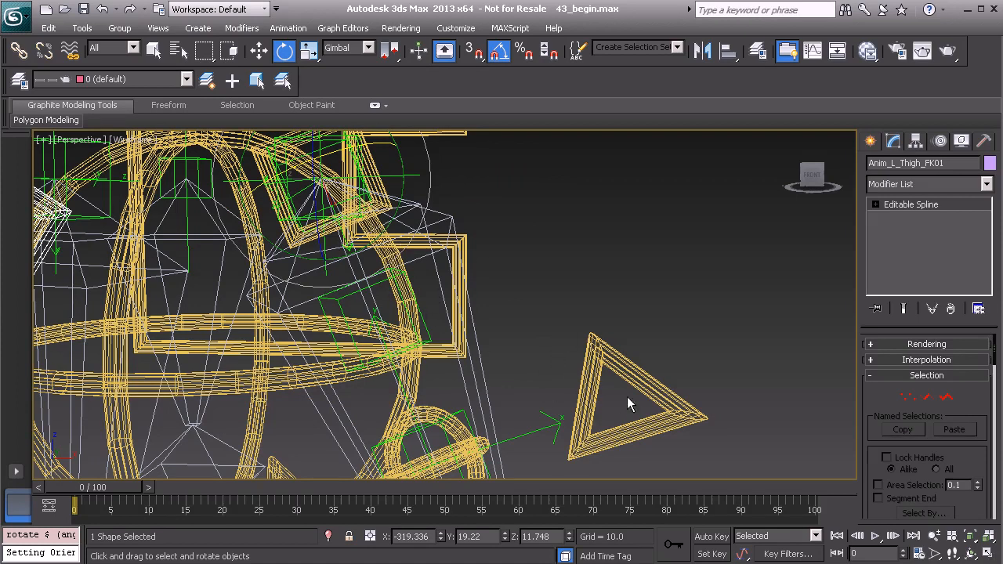
middle_click_drag(440, 255, 529, 368)
mouse_move(485, 291)
left_mouse_down()
mouse_move(517, 277)
mouse_move(410, 311)
mouse_move(475, 294)
left_mouse_up()
left_click_drag(514, 328, 337, 381)
middle_click_drag(575, 379, 523, 292)
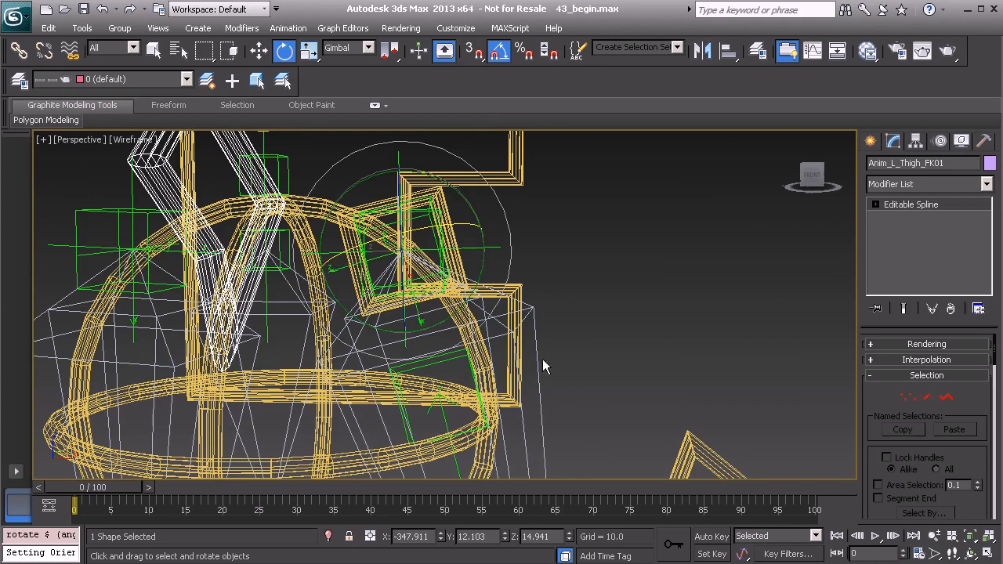
left_click_drag(432, 267, 451, 227)
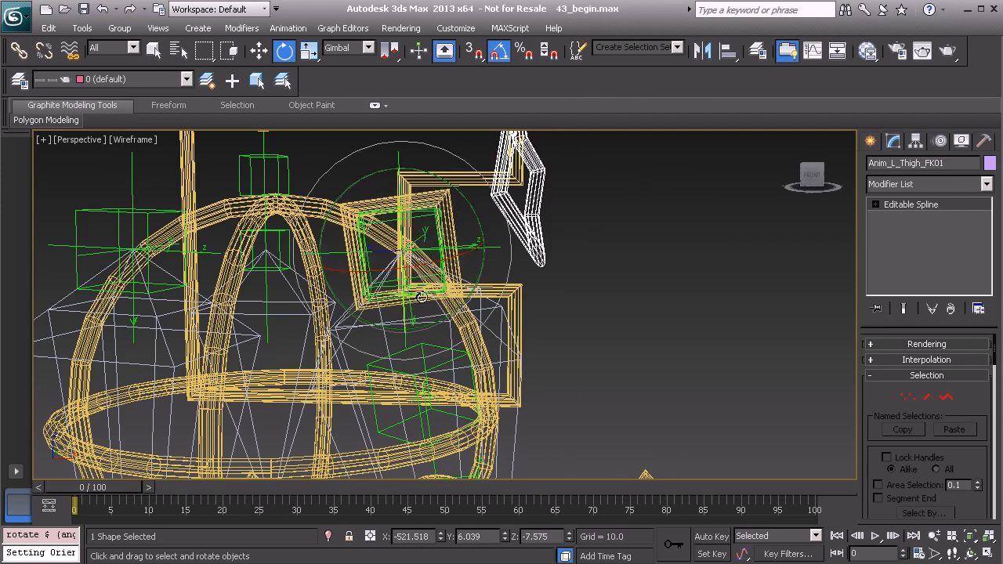
Reset the left thigh FK control with Transform To Zero
right_click(602, 276)
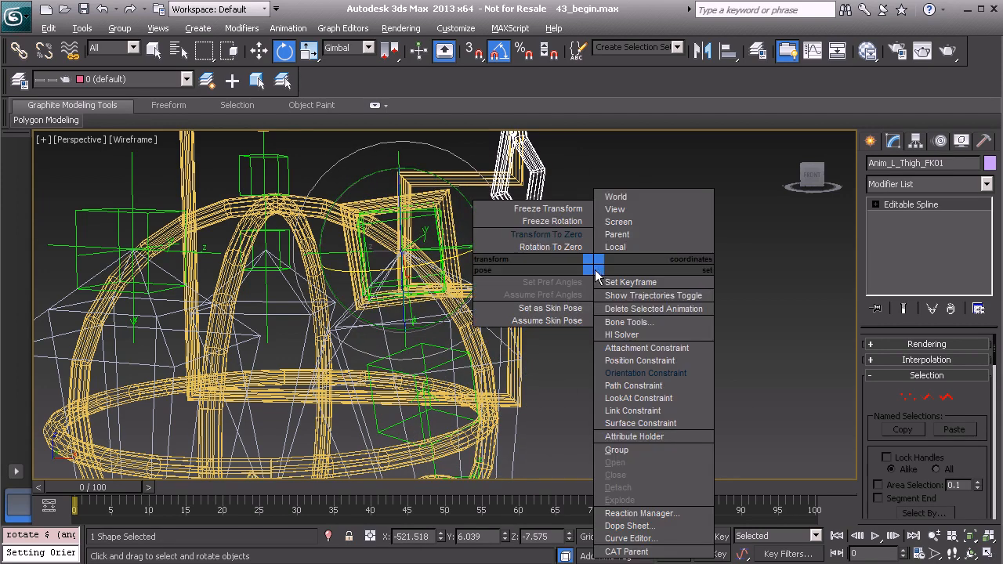
left_click(544, 235)
middle_click_drag(553, 309, 521, 304, "alt")
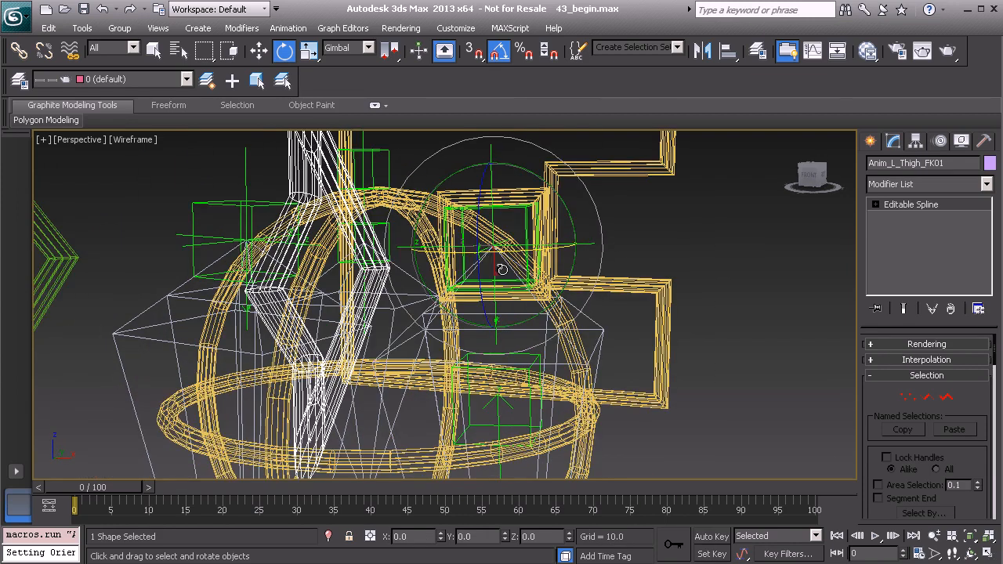
Examine the bones, helpers and control box around the left knee
scroll(477, 293, "down", 5)
middle_click_drag(486, 416, 442, 284)
middle_click_drag(413, 316, 430, 340, "alt")
scroll(445, 403, "up", 7)
middle_click_drag(382, 410, 468, 277)
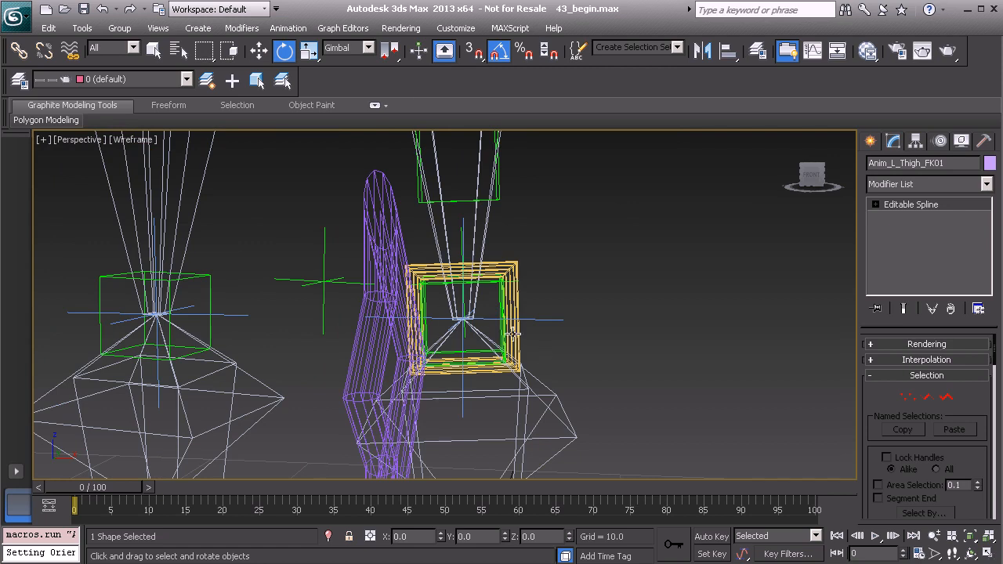
middle_click_drag(493, 354, 518, 392, "alt")
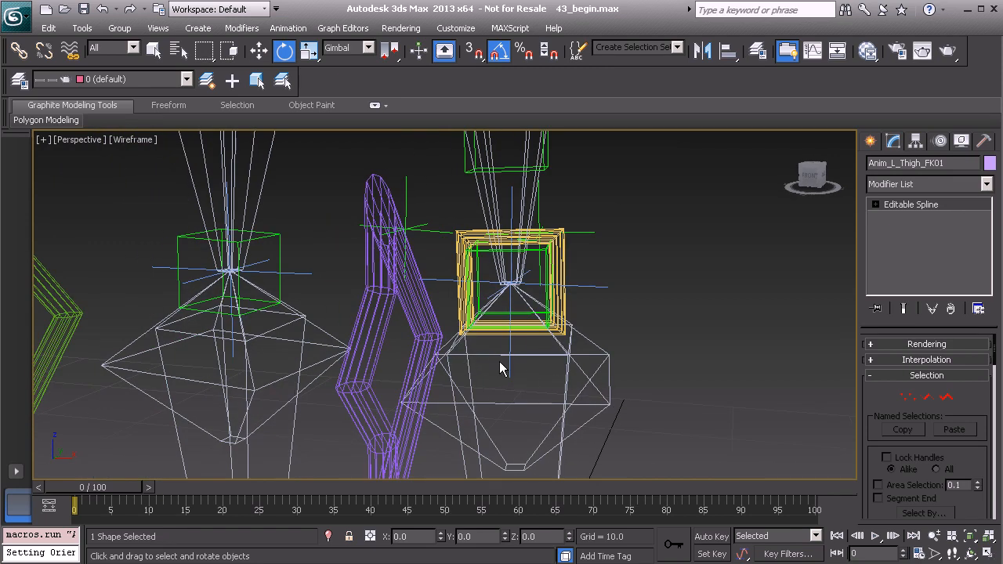
middle_click_drag(553, 338, 402, 248, "alt")
Clone the Expose_L_Thigh_Twist01 helper as a copy named Expose_L_Shin_Twist01
left_click(402, 235)
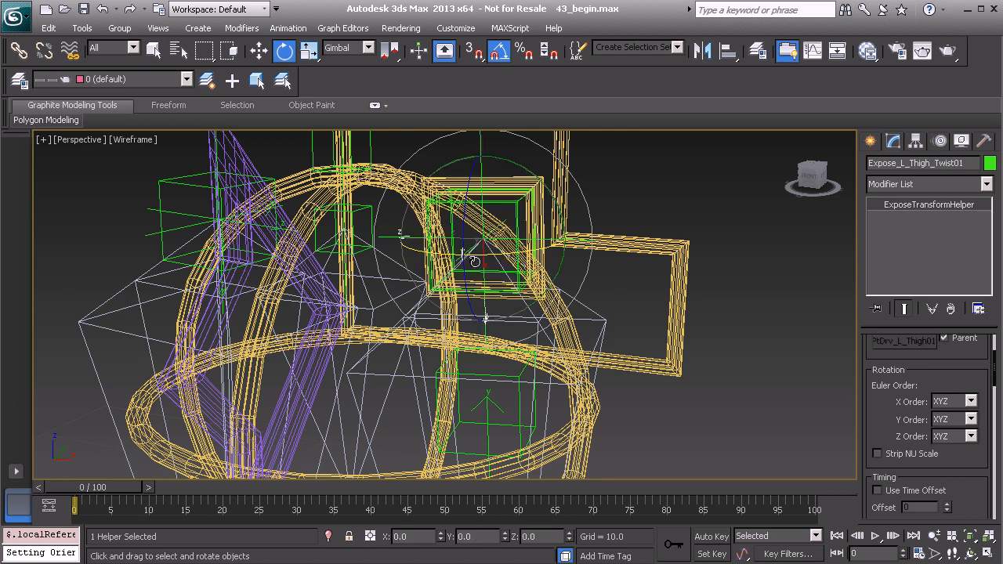
scroll(468, 242, "down", 5)
middle_click_drag(459, 325, 474, 228)
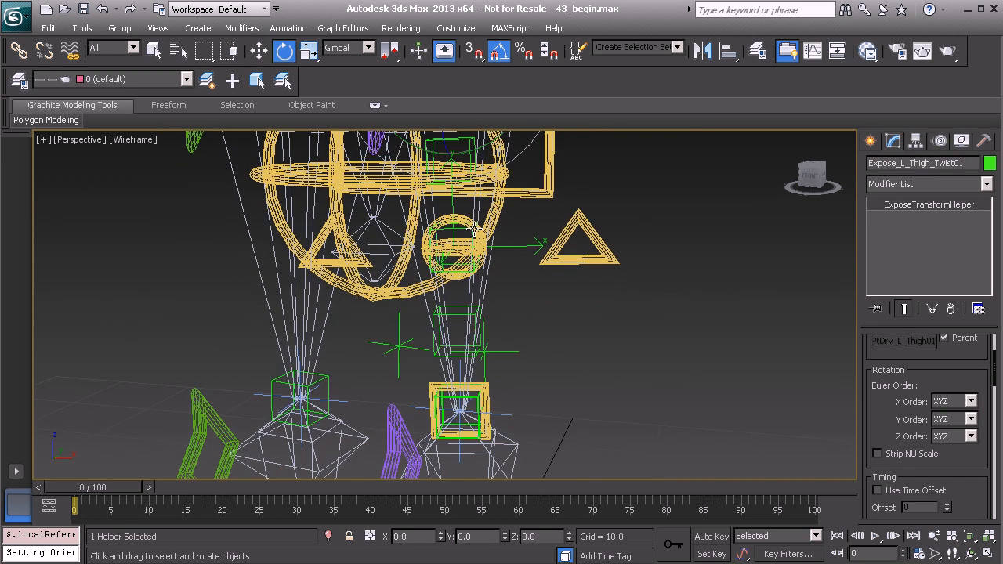
key("ctrl+v")
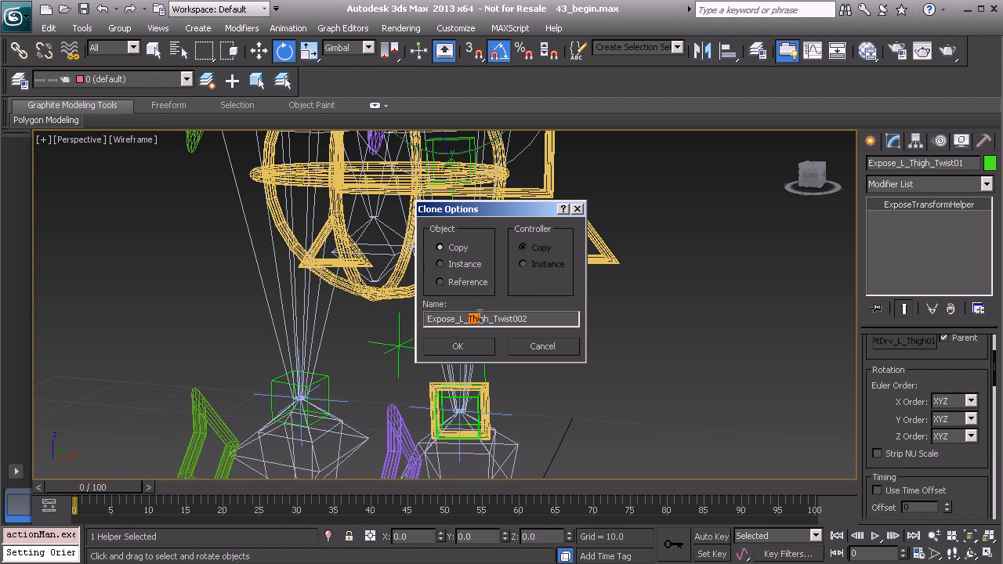
type("Shin")
left_click(458, 346)
Align the shin twist helper to the left shin bone at the knee
mouse_move(495, 376)
middle_mouse_down()
mouse_move(481, 206)
mouse_move(458, 139)
middle_mouse_up()
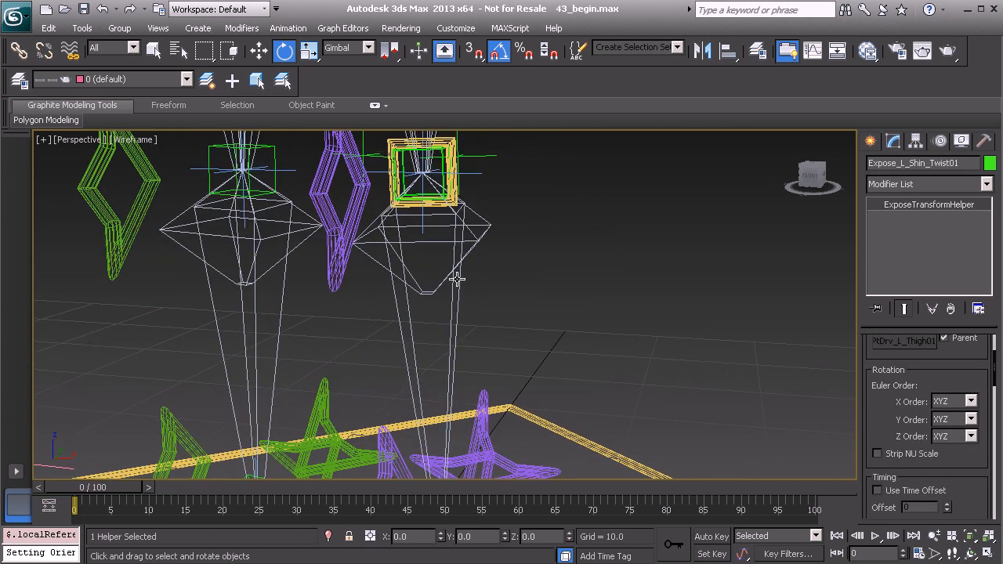
key("alt+a")
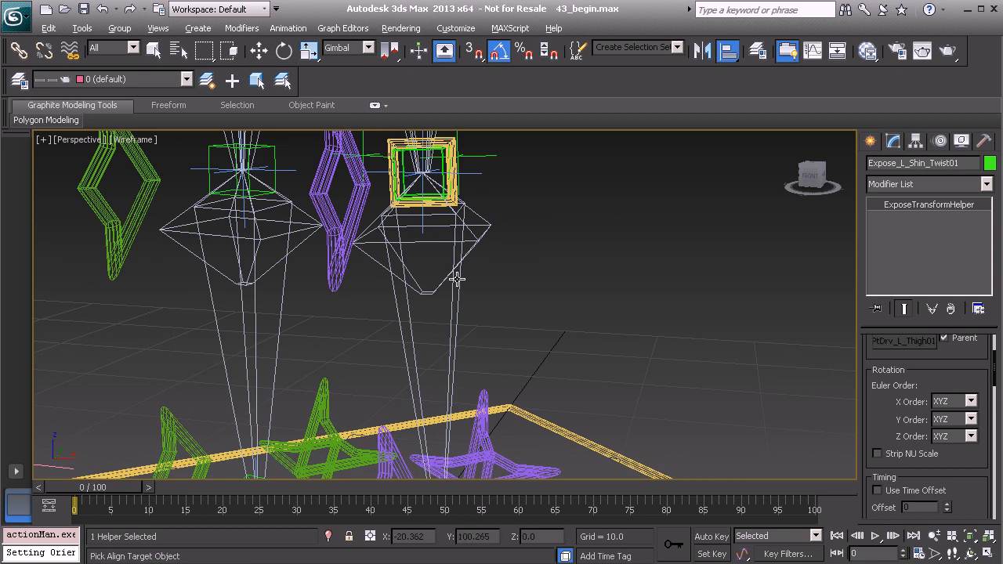
left_click(411, 310)
left_click(506, 414)
key("w")
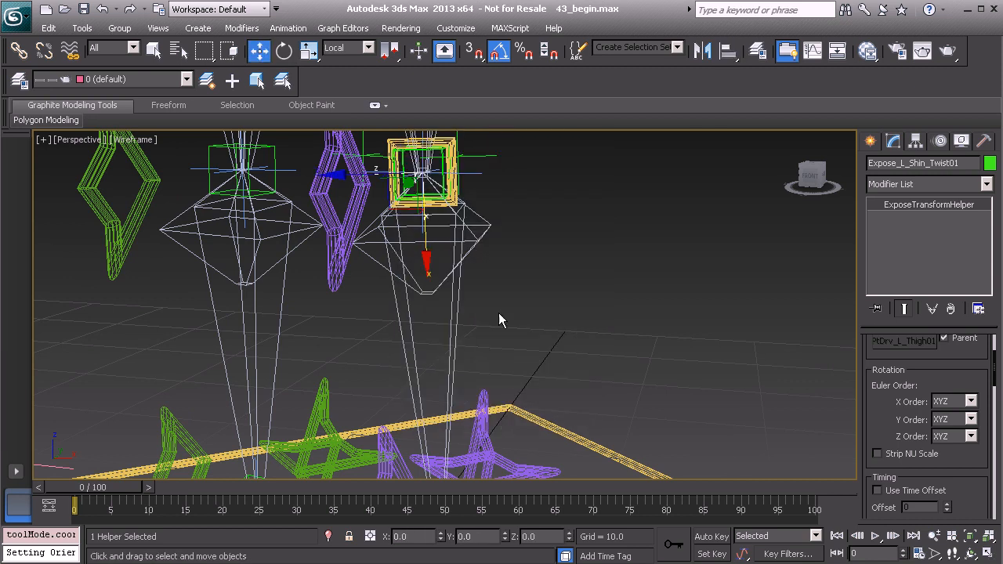
Link the shin twist helper to the left shin bone as its parent
left_click(19, 50)
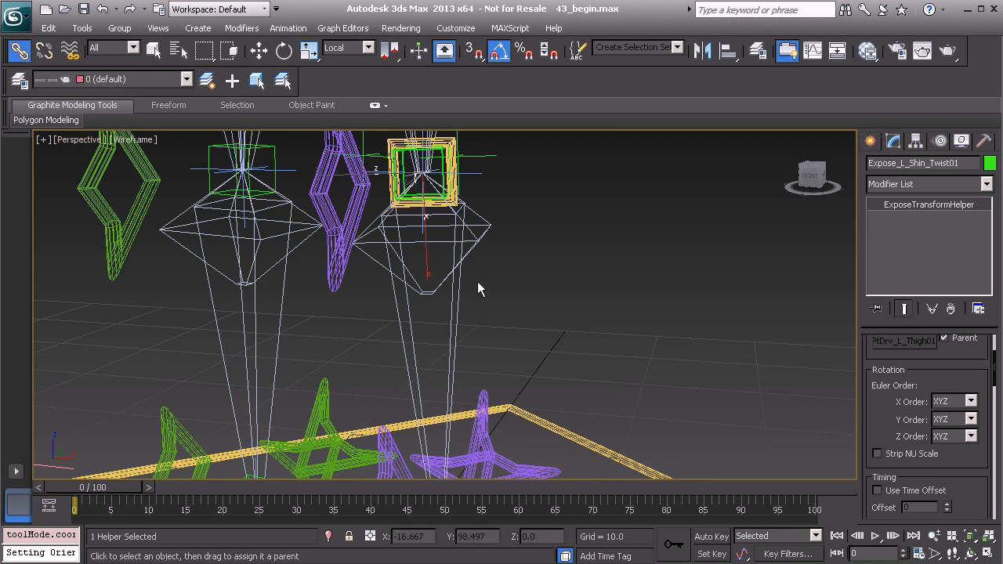
middle_click_drag(477, 269, 489, 365)
scroll(478, 337, "up", 5)
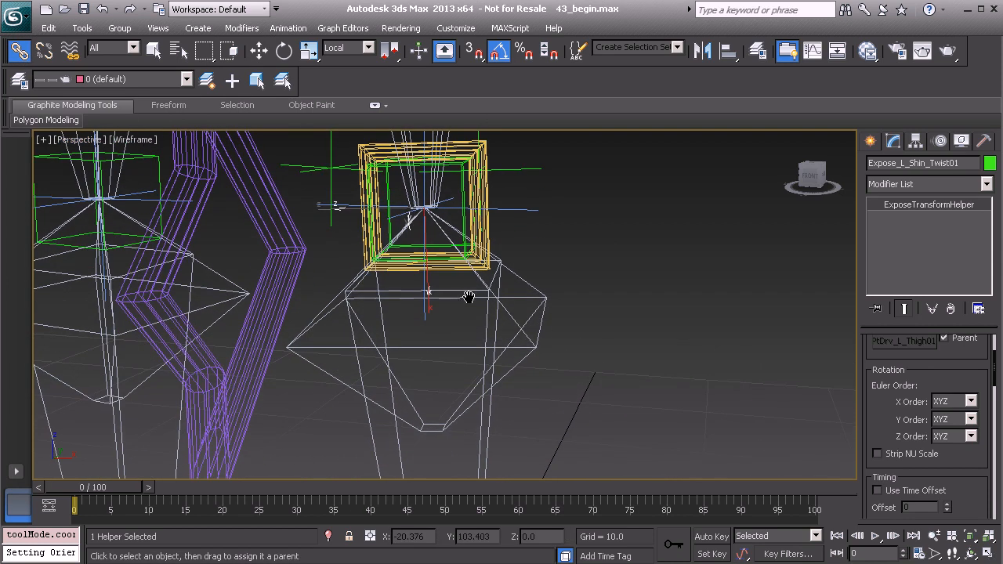
middle_click_drag(452, 296, 431, 302, "alt")
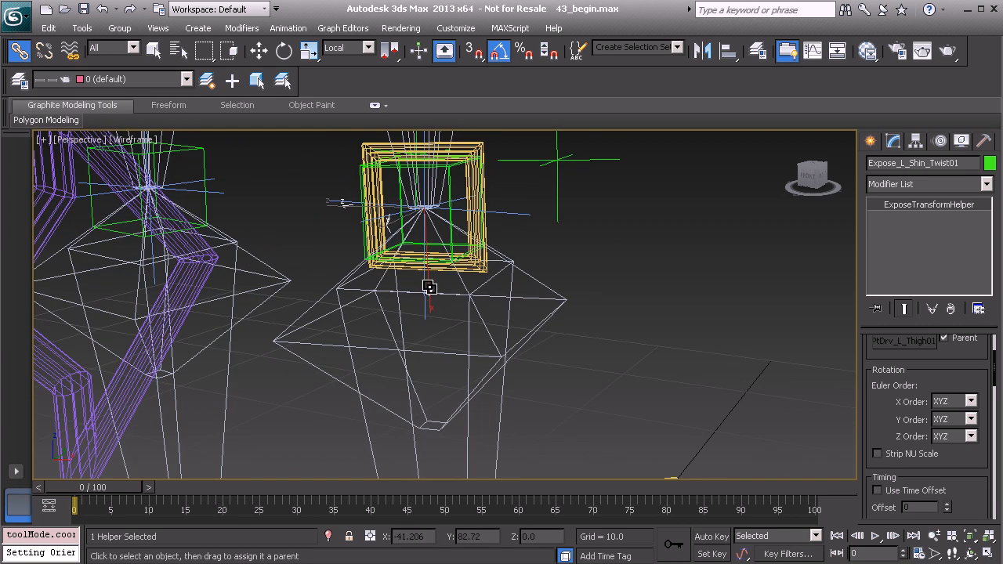
left_click_drag(429, 286, 518, 390)
Pick the left shin bone as the node for the shin twist helper to expose, and check its exposed values
middle_click_drag(516, 351, 548, 313)
left_click(902, 390)
left_click(529, 397)
left_click_drag(868, 503, 860, 299)
scroll(928, 408, "down", 5)
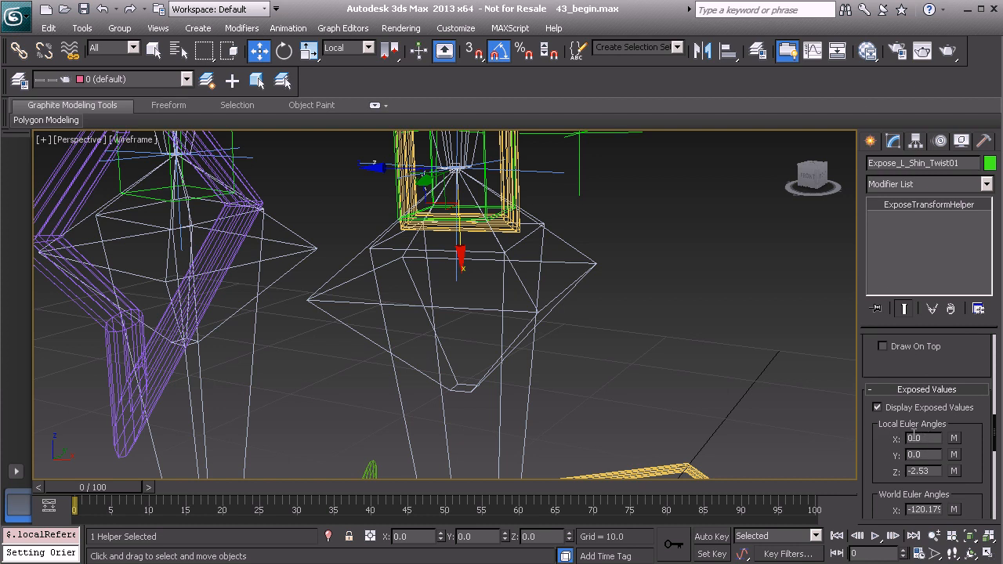
Start wiring the shin twist helper's Local Euler X to the Zero Euler XYZ Y Rotation of L_Thigh_Flexi_Cnt_Start01
middle_click_drag(402, 250, 446, 288)
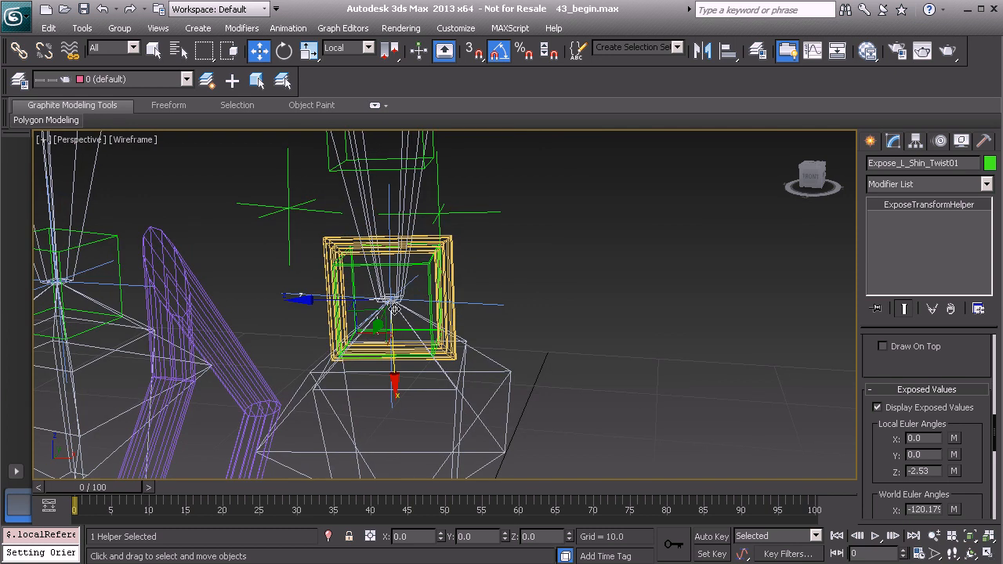
middle_click_drag(471, 333, 479, 289)
right_click(521, 222)
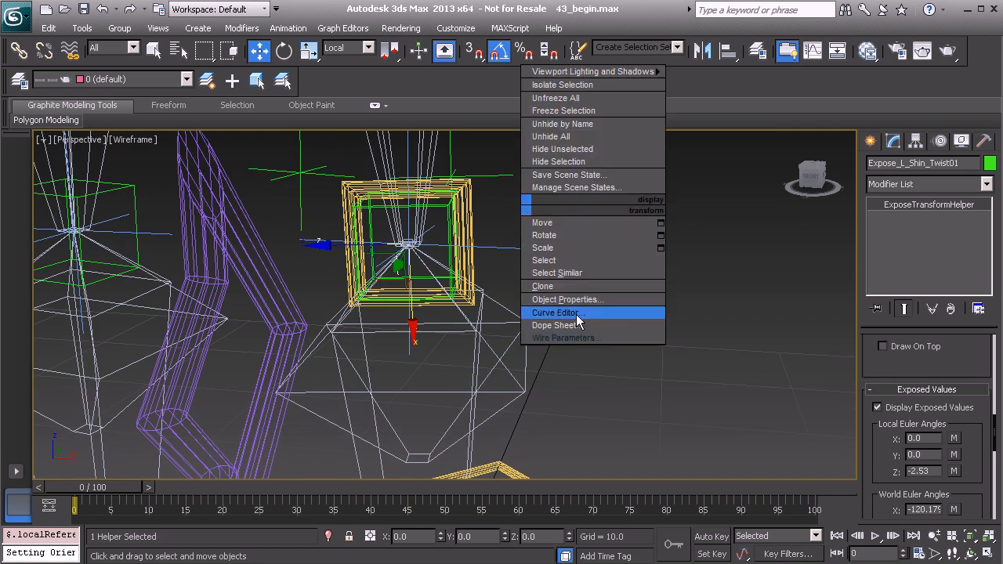
left_click(585, 337)
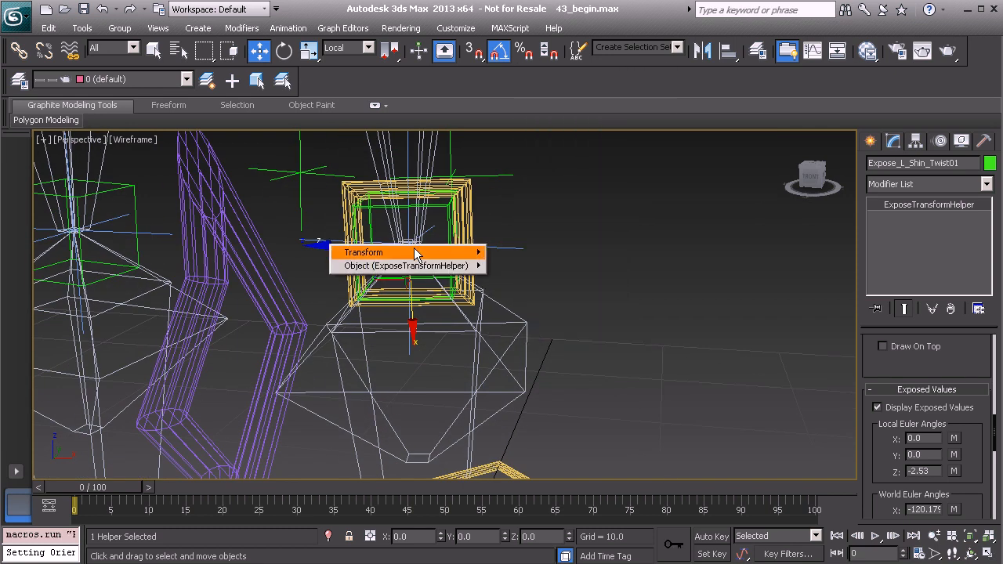
mouse_move(414, 252)
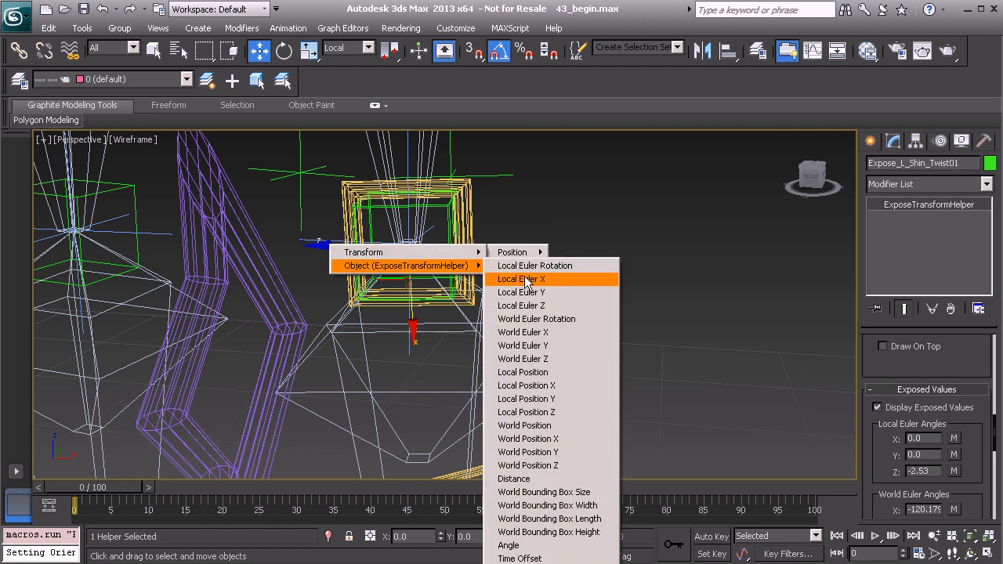
left_click(544, 281)
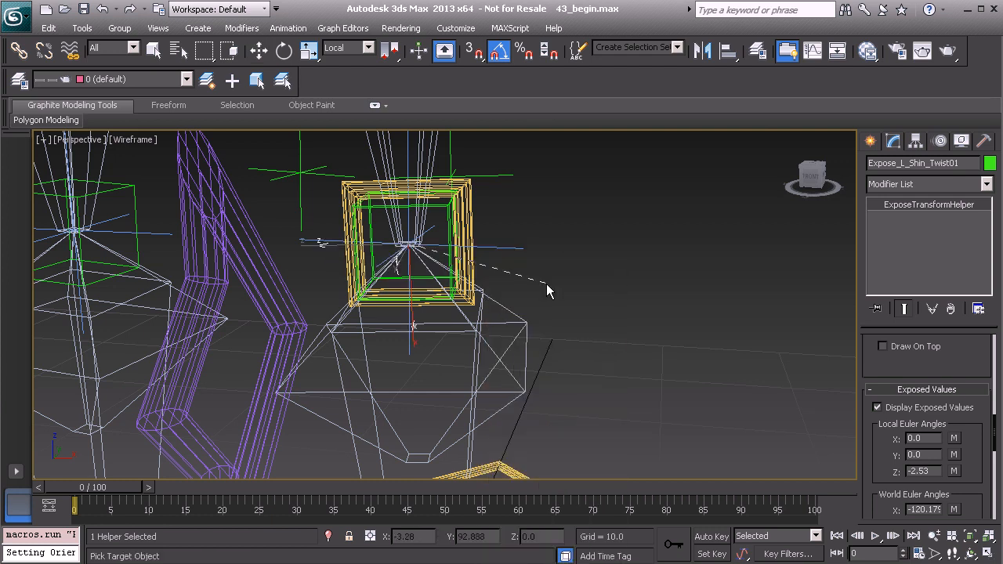
left_click(404, 232)
mouse_move(500, 240)
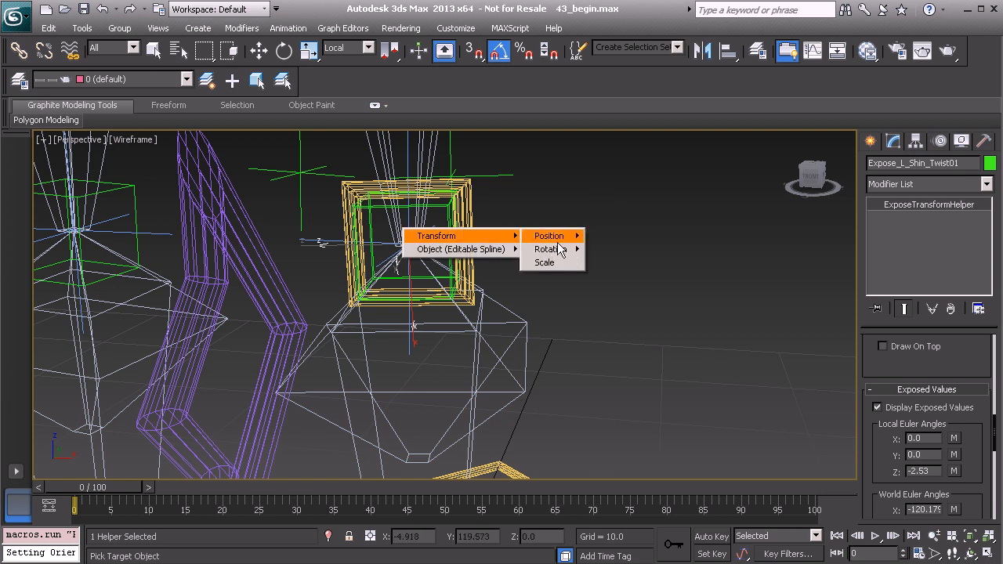
mouse_move(568, 249)
mouse_move(647, 263)
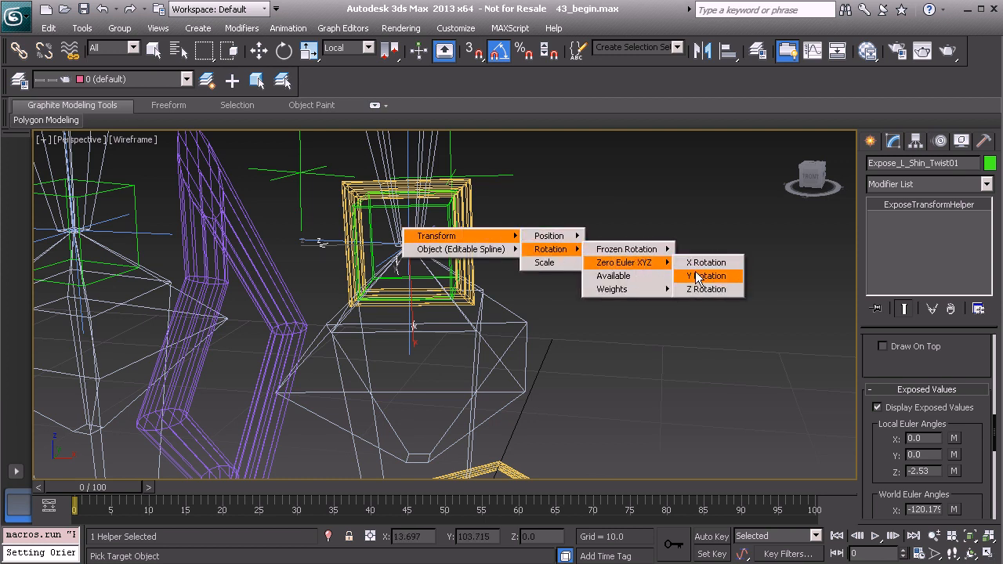
left_click(700, 278)
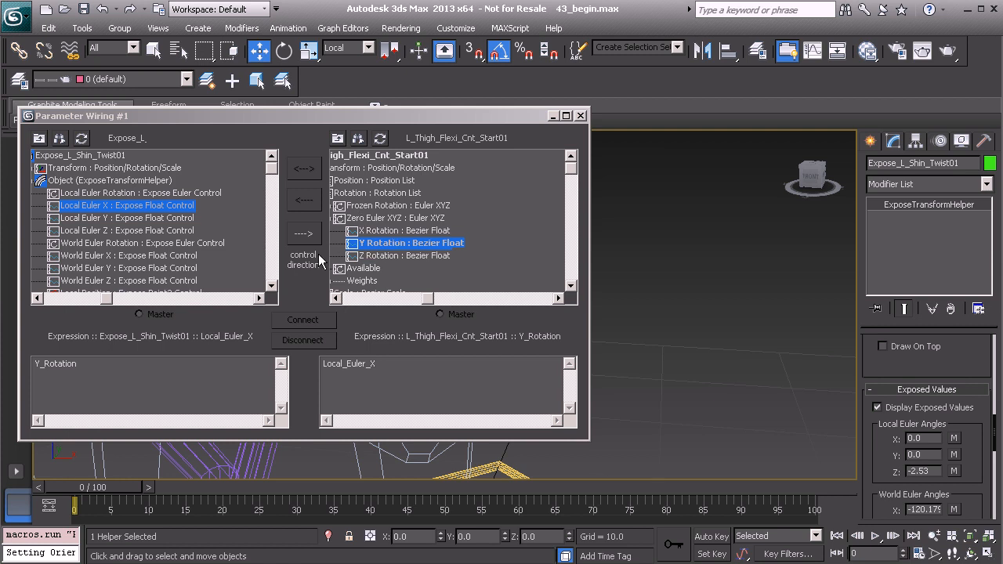
Connect the wire one-way from Local Euler X to Y Rotation using the expression -Local_Euler_X, and close the wiring dialog
left_click(304, 233)
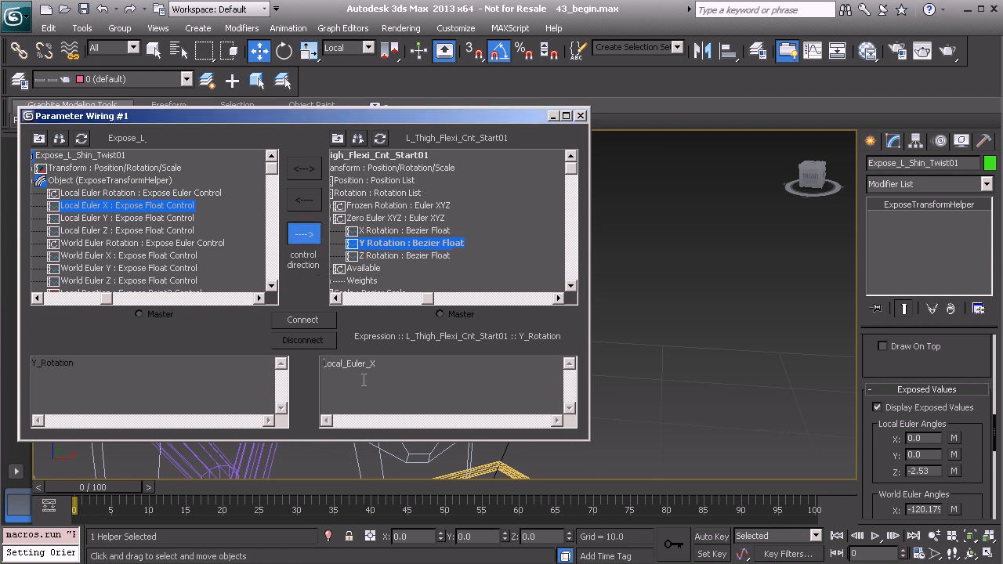
type("-")
left_click(293, 320)
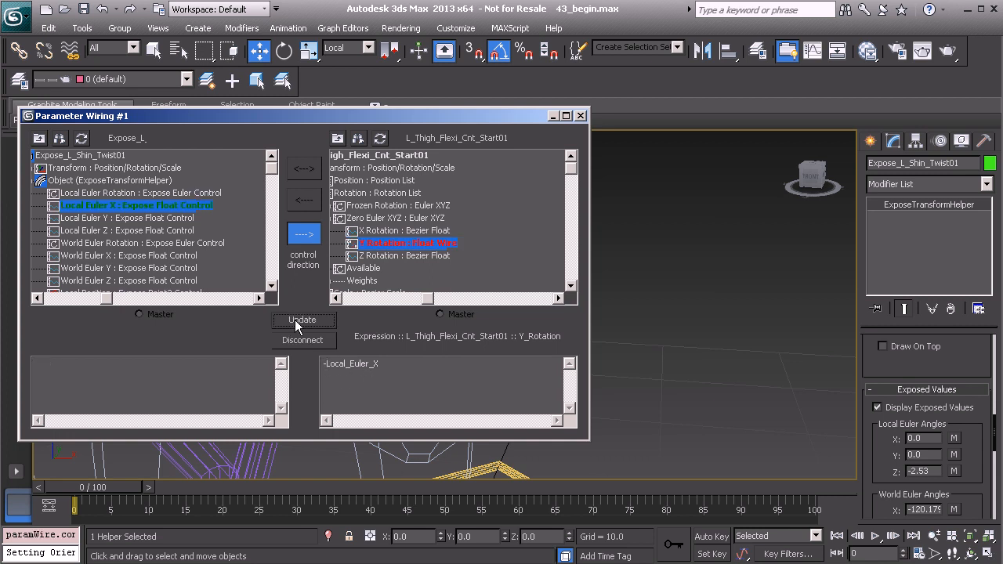
left_click(581, 116)
Rotate the left shin FK control to test the wired twist at the knee, and undo the rotations
scroll(387, 296, "down", 3)
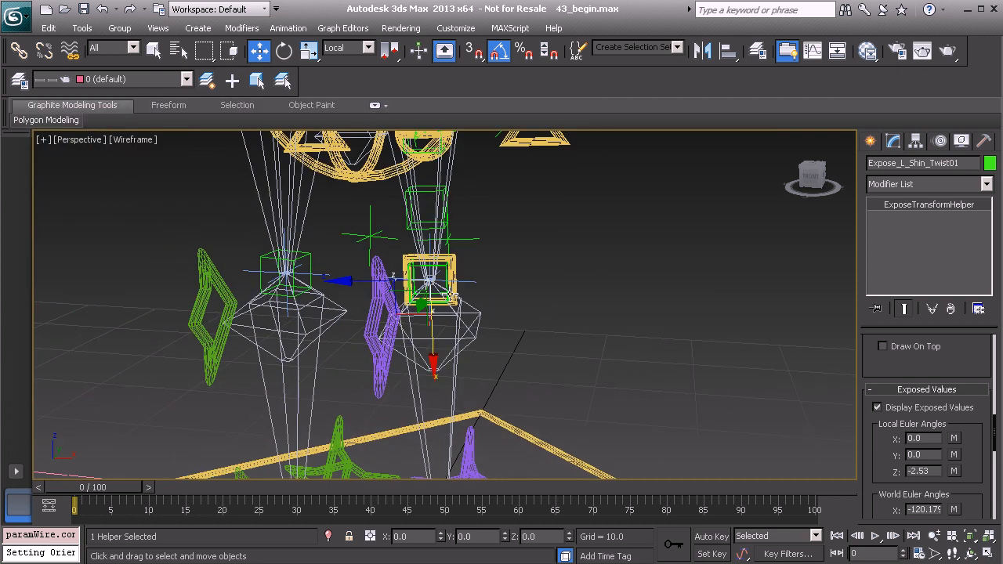
left_click(388, 296)
left_click(390, 304)
scroll(416, 274, "up", 2)
key("e")
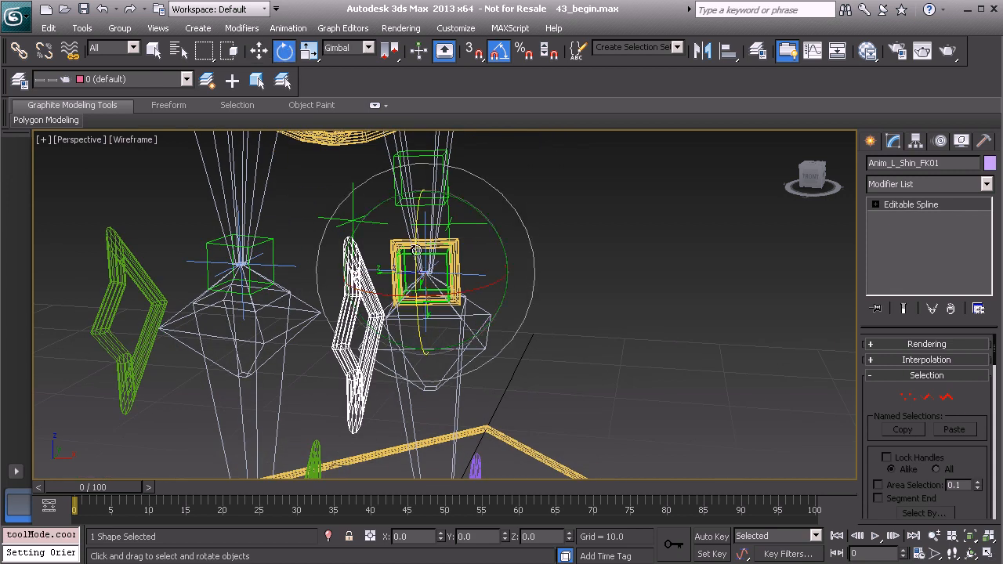
left_click_drag(428, 255, 511, 251)
left_click_drag(424, 280, 746, 243)
key("ctrl+z")
key("ctrl+z")
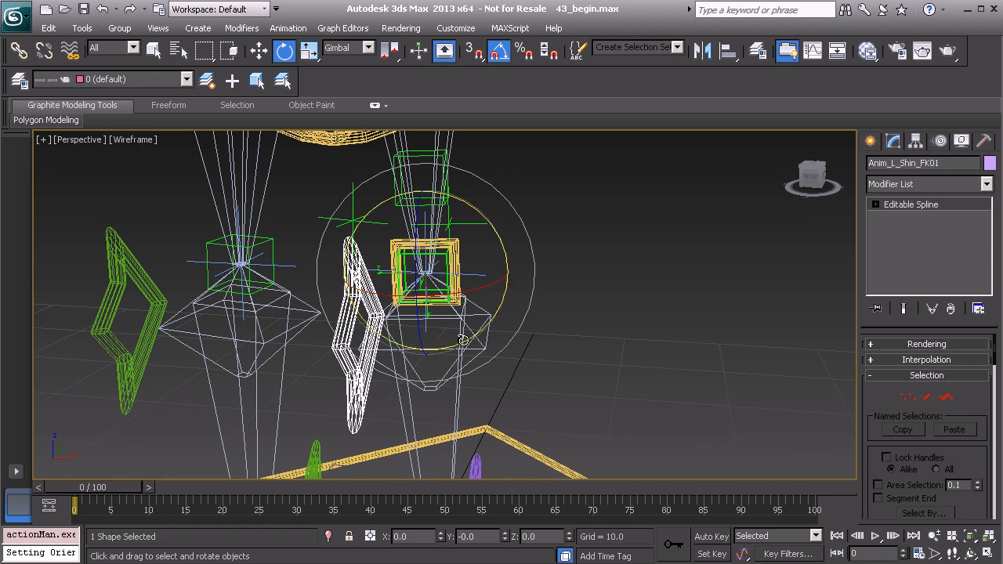
middle_click_drag(487, 302, 435, 293, "alt")
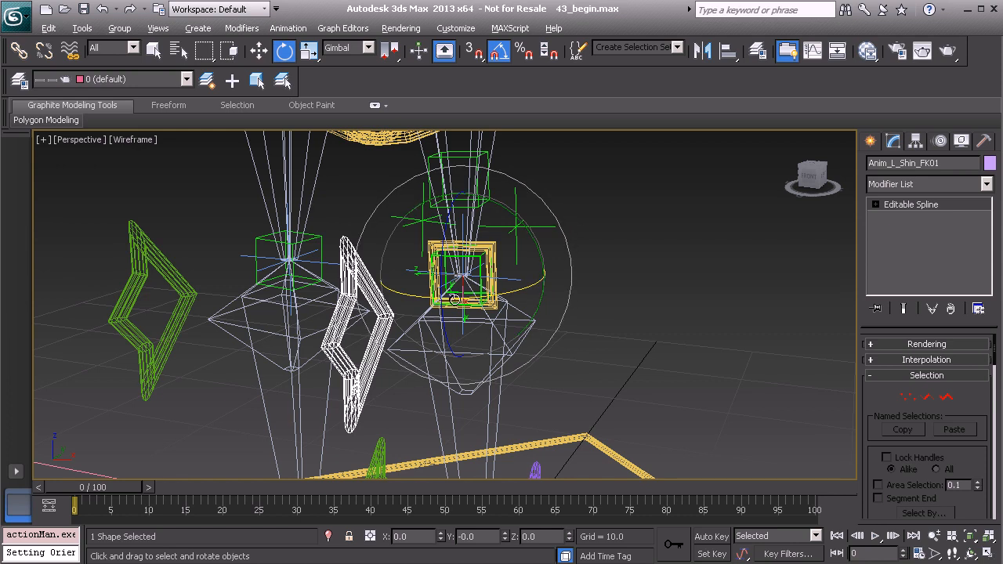
middle_click_drag(453, 300, 460, 299, "alt")
left_click_drag(440, 244, 511, 271)
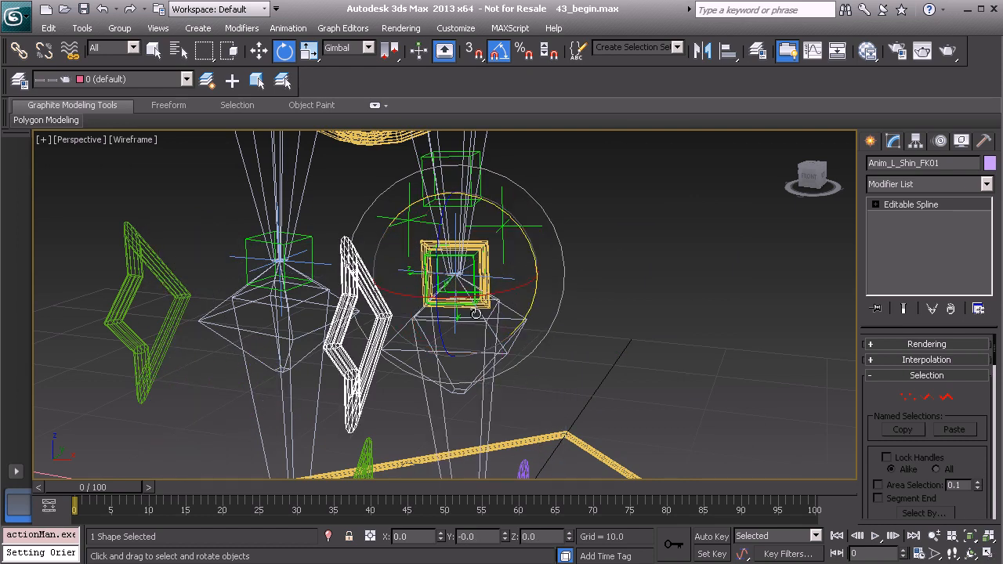
Select the shin twist helper and review its display, timing and Euler order settings
left_click(413, 274)
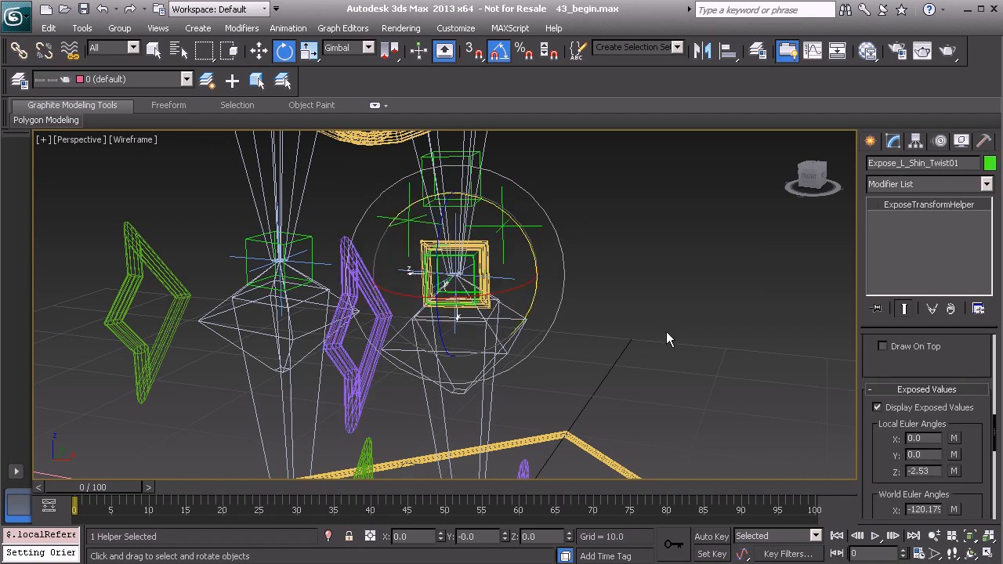
left_click_drag(880, 449, 872, 542)
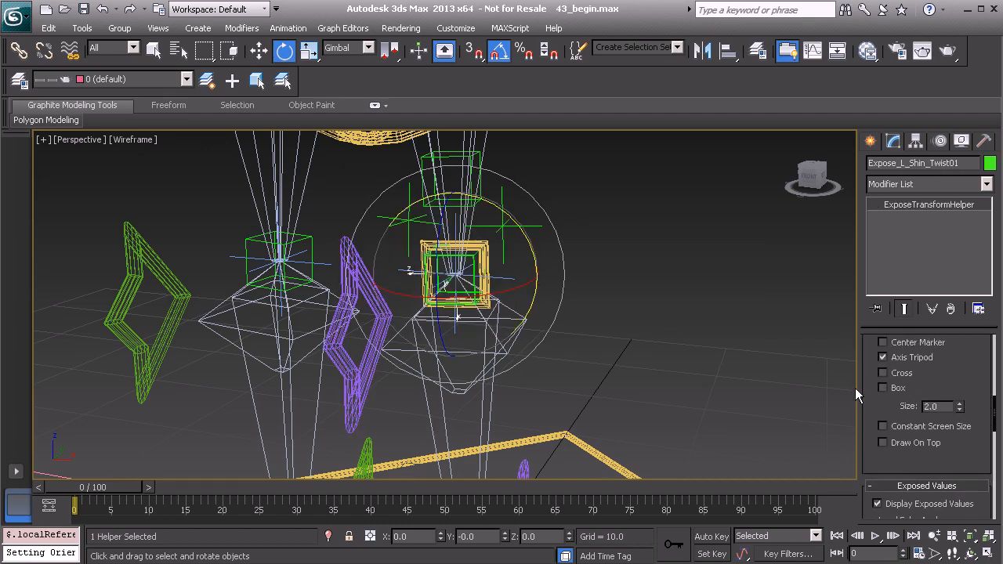
left_click_drag(867, 366, 878, 542)
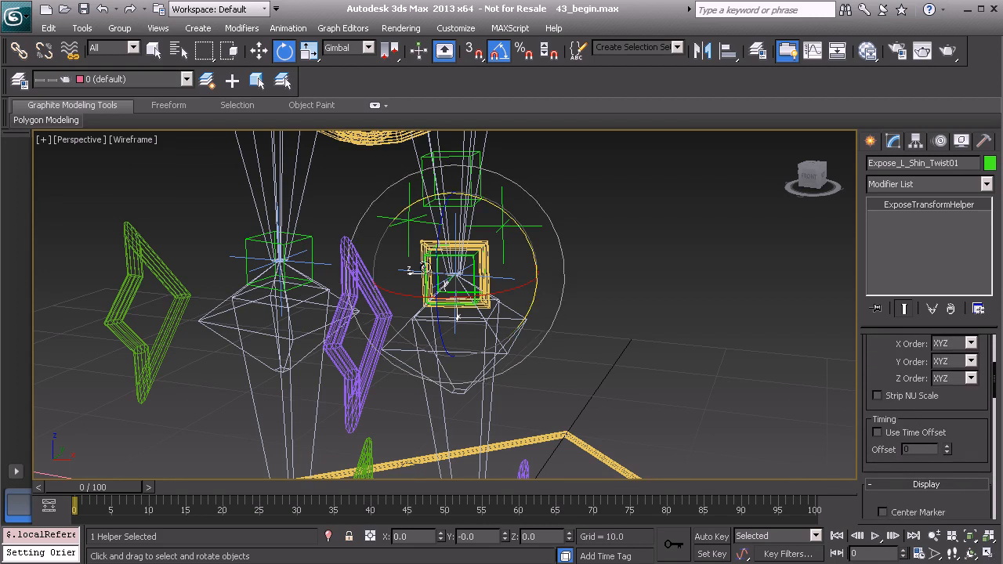
Set the X Euler order of the left shin twist expose helper to ZYX
left_click_drag(870, 361, 889, 392)
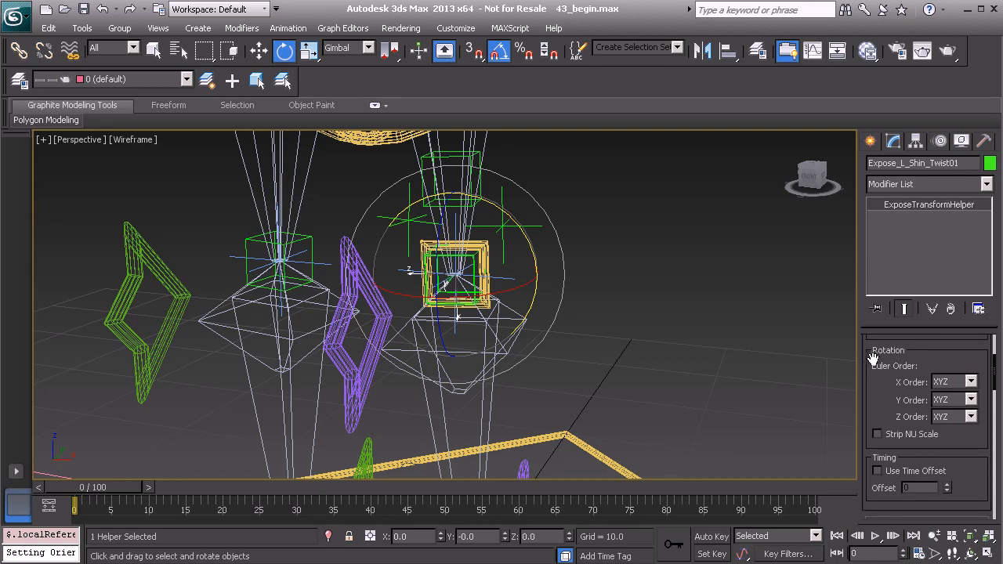
left_click(970, 382)
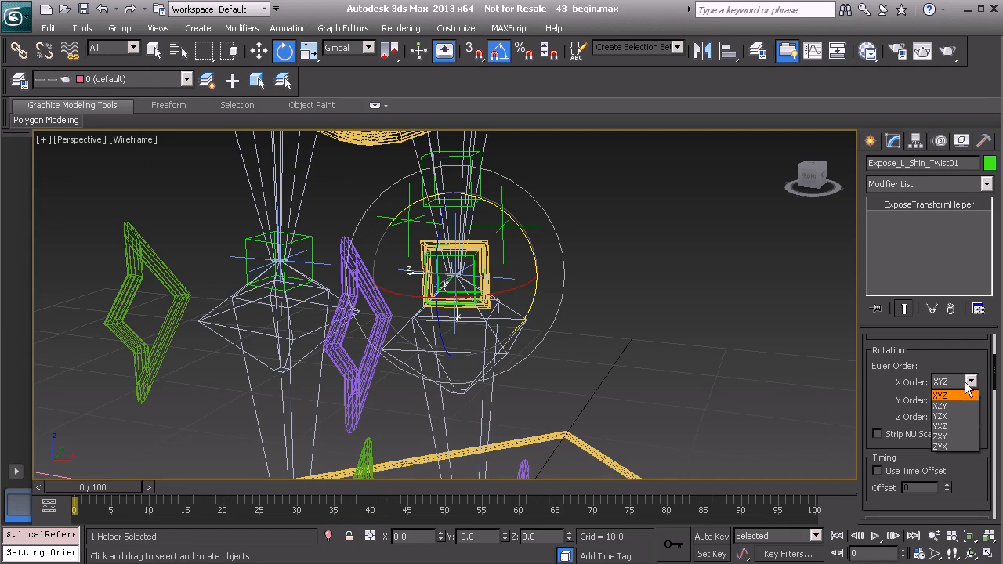
left_click(946, 446)
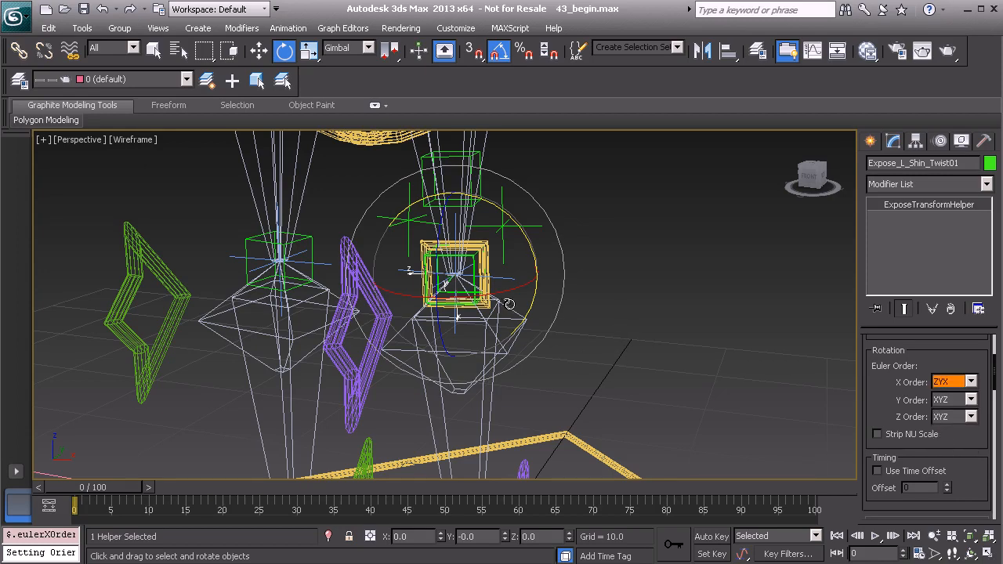
Select the left shin FK control, rotate it on separate axes to test the knee twist, and undo the rotations
left_click(369, 288)
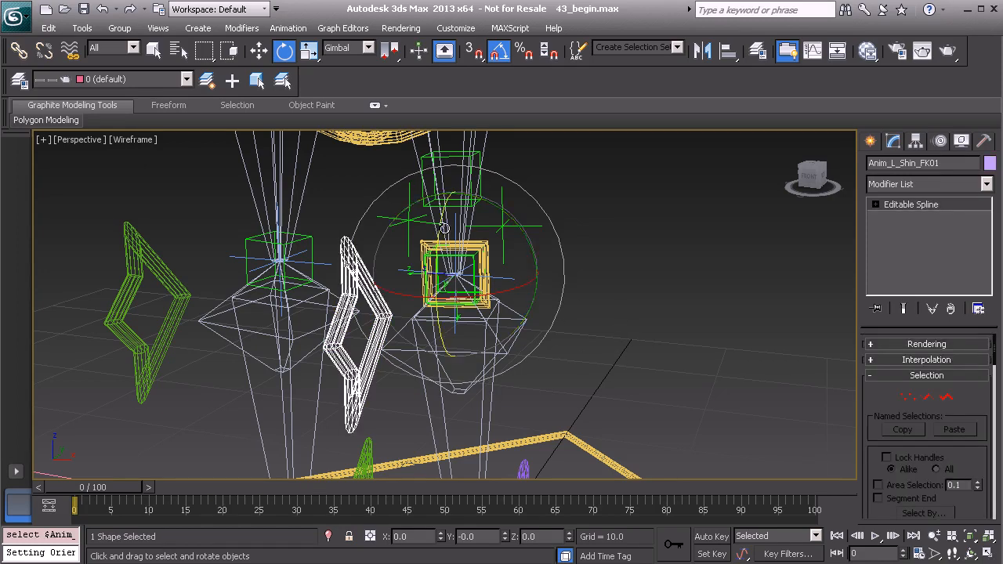
left_click_drag(444, 224, 846, 365)
key("ctrl+z")
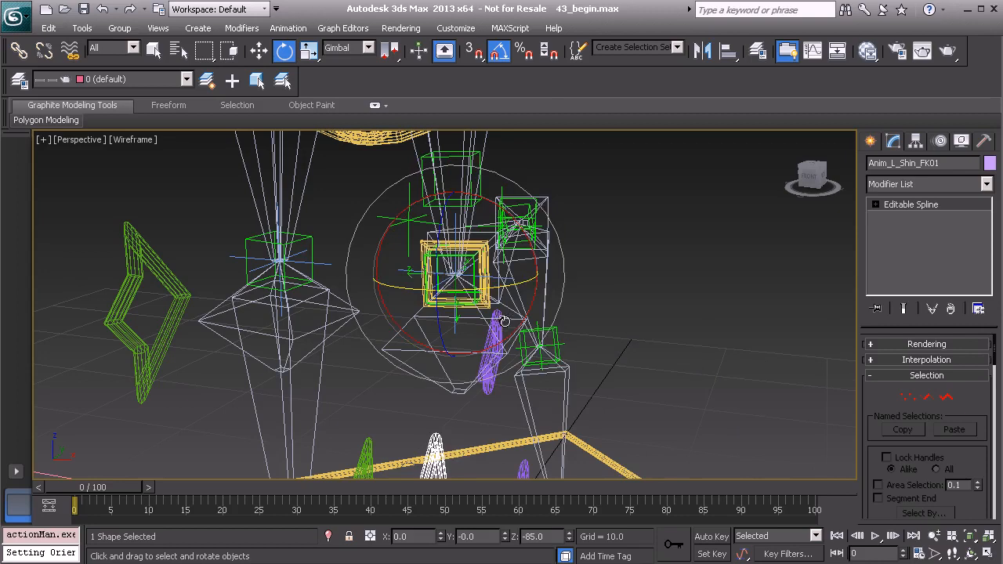
key("ctrl+z")
left_click_drag(411, 297, 625, 334)
key("ctrl+z")
Test the twist with combined rotations of the left shin FK control, and reset its rotation to zero
mouse_move(432, 299)
left_mouse_down()
mouse_move(622, 311)
mouse_move(518, 301)
mouse_move(583, 280)
mouse_move(445, 299)
left_mouse_up()
left_click_drag(505, 313, 372, 267)
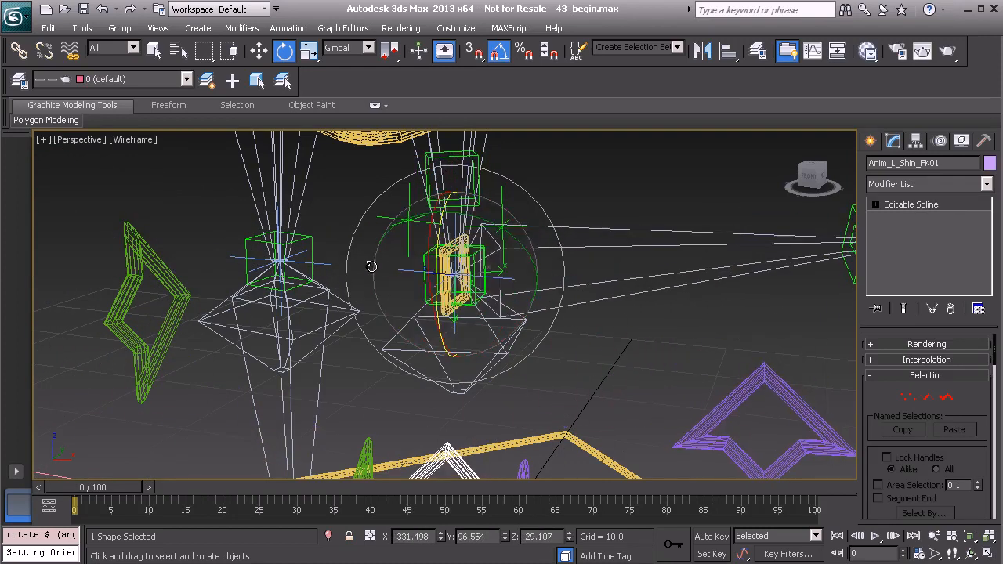
right_click(590, 205)
left_click(535, 168)
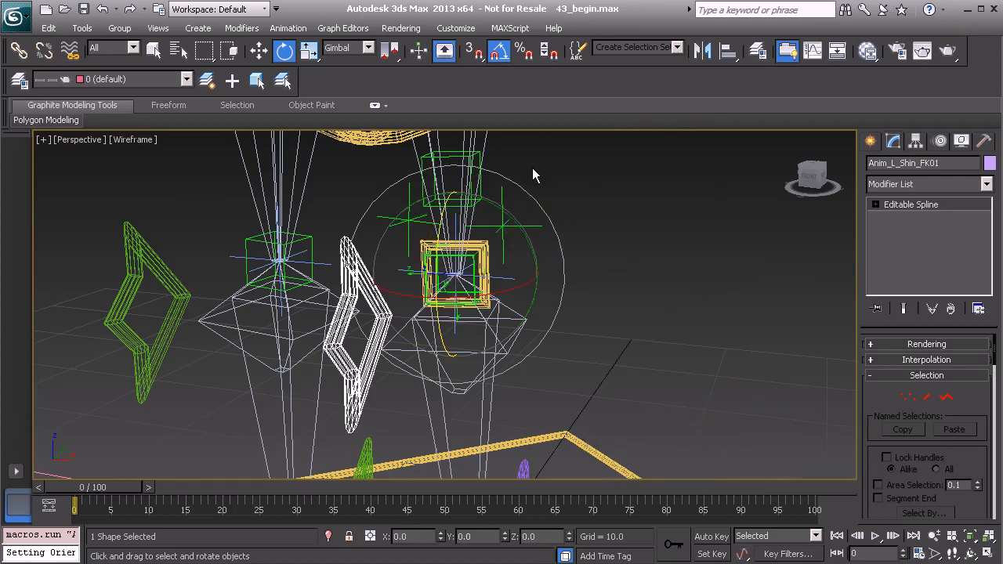
scroll(490, 220, "down", 6)
middle_click_drag(495, 269, 550, 305)
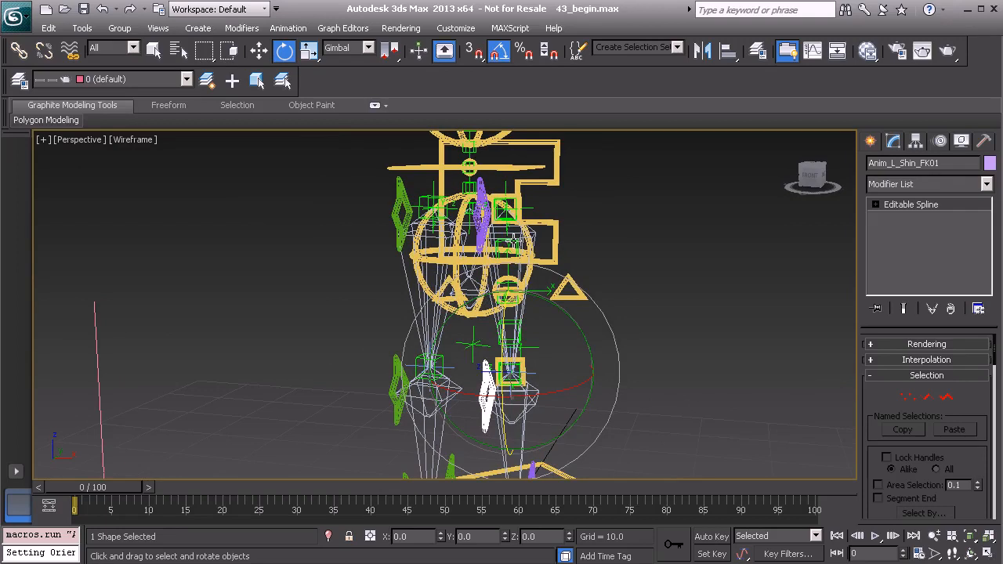
middle_click_drag(551, 359, 506, 246, "alt")
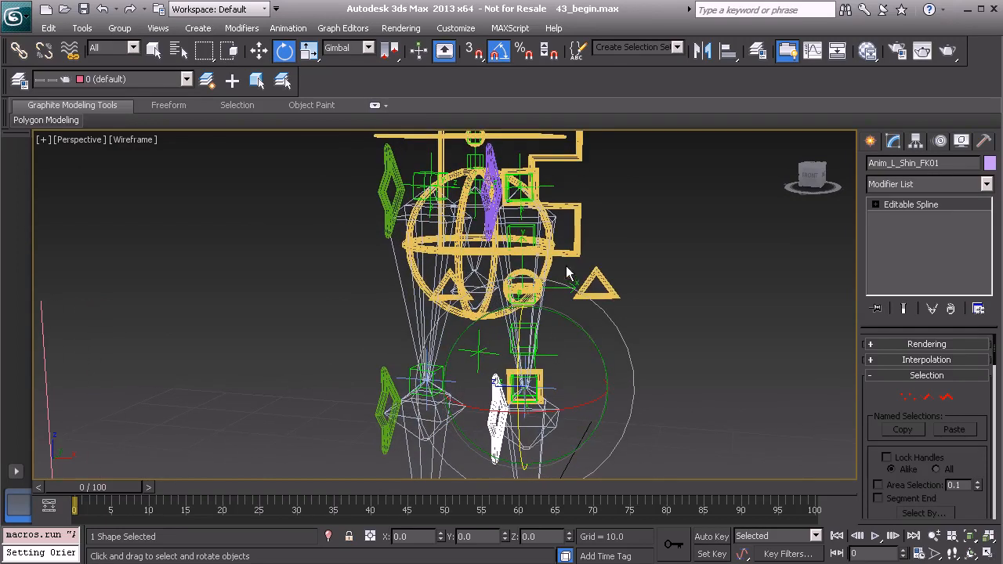
middle_click_drag(543, 313, 479, 323)
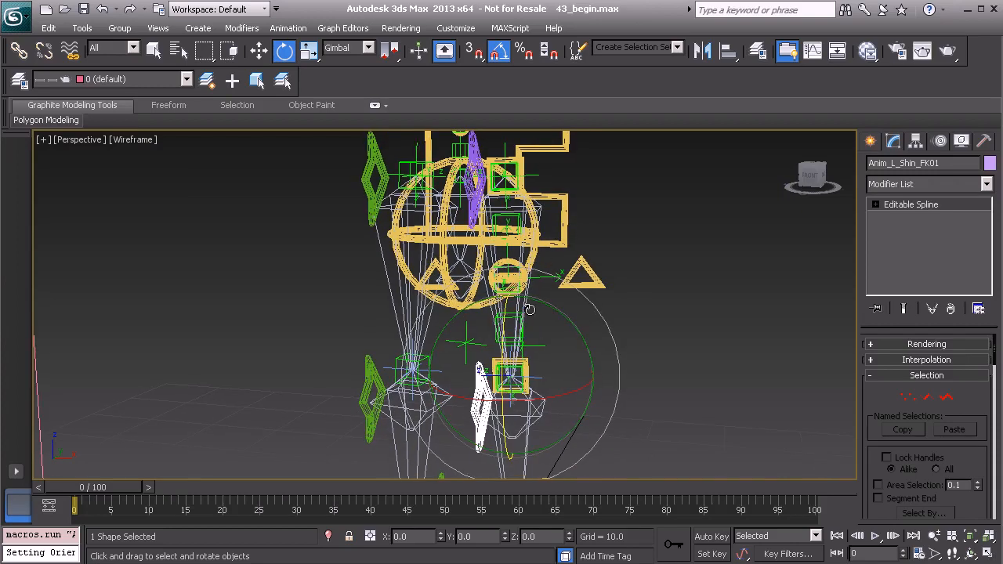